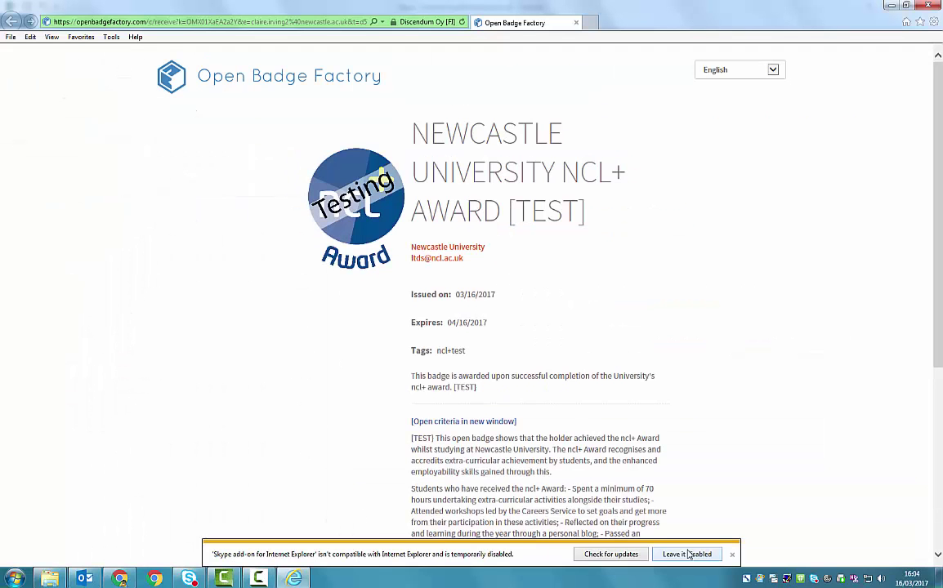
# Dismiss the add-on notice and copy the ncl+ Award [TEST] badge's recipient email address
pyautogui.click(688, 553)
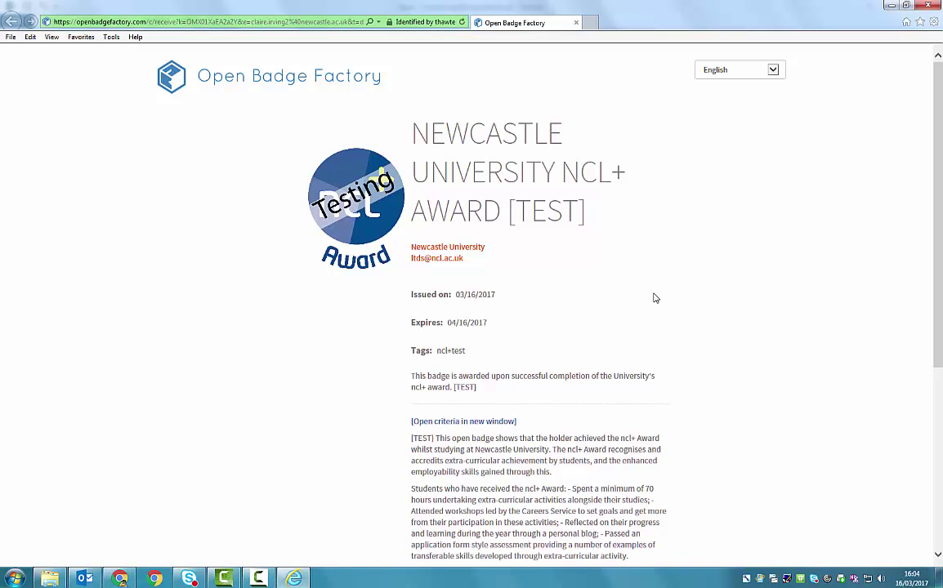
pyautogui.scroll(-2, 654, 298)
pyautogui.scroll(2, 655, 296)
pyautogui.scroll(-2, 654, 296)
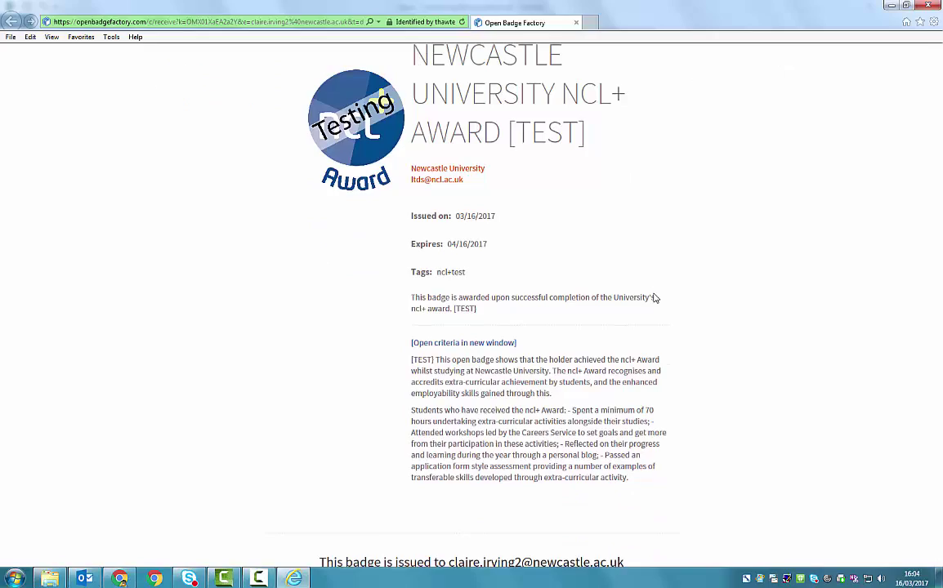
pyautogui.scroll(-4, 654, 298)
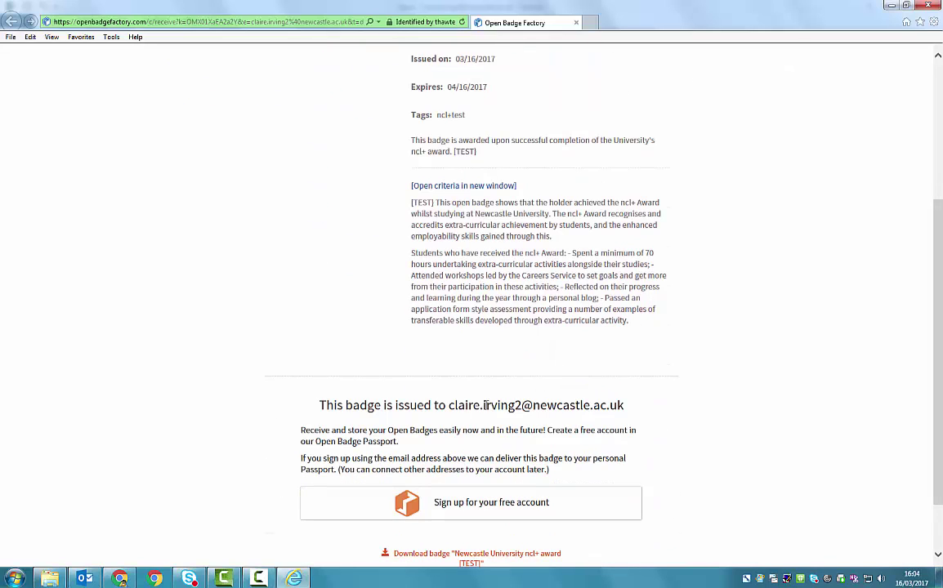
pyautogui.moveTo(449, 408); pyautogui.dragTo(619, 411)
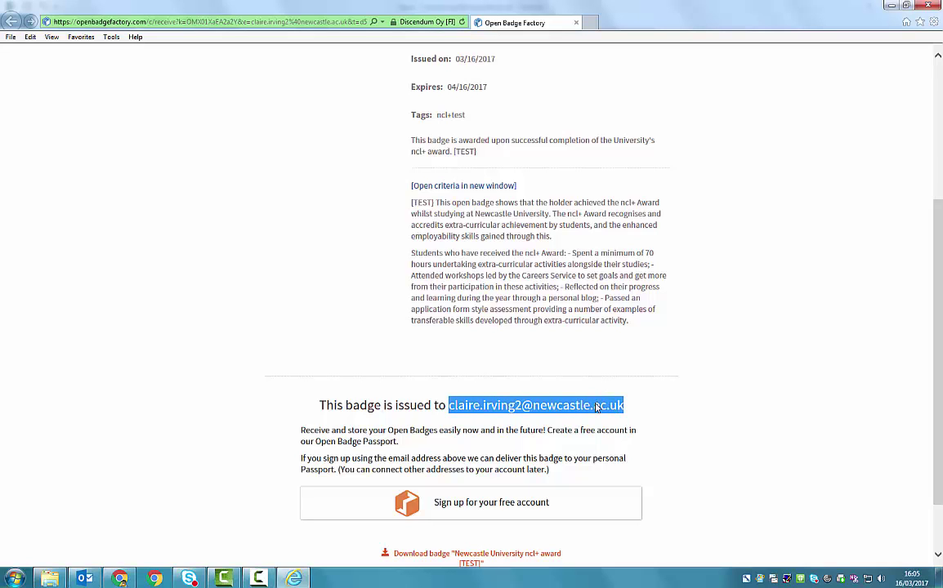
pyautogui.rightClick(596, 406)
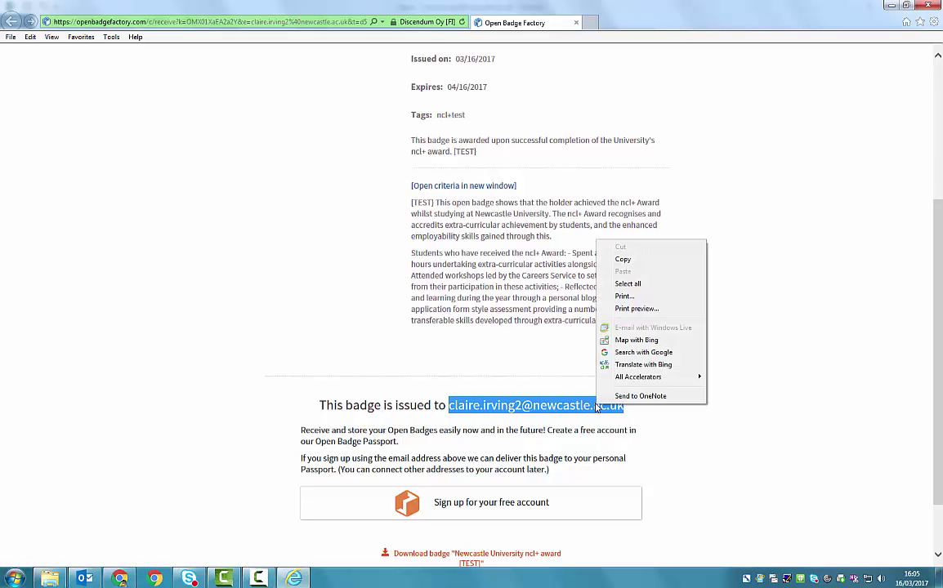
pyautogui.click(652, 260)
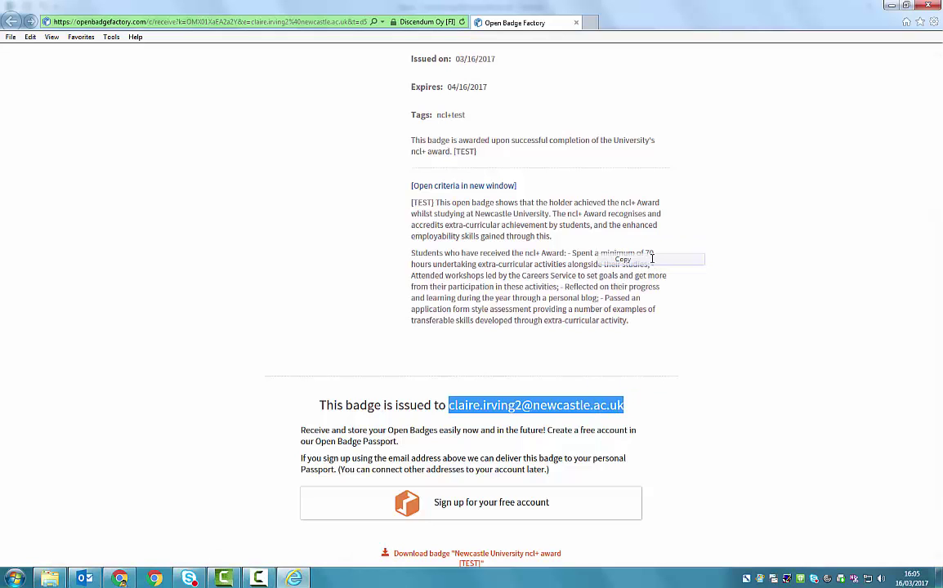
pyautogui.scroll(-1, 709, 295)
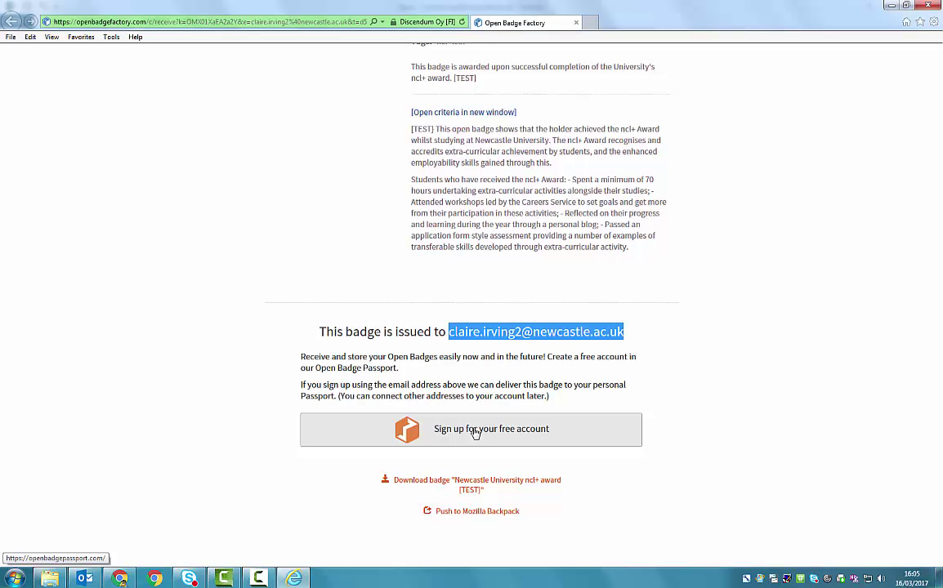
# Open the free account registration form and paste the copied email address
pyautogui.click(474, 433)
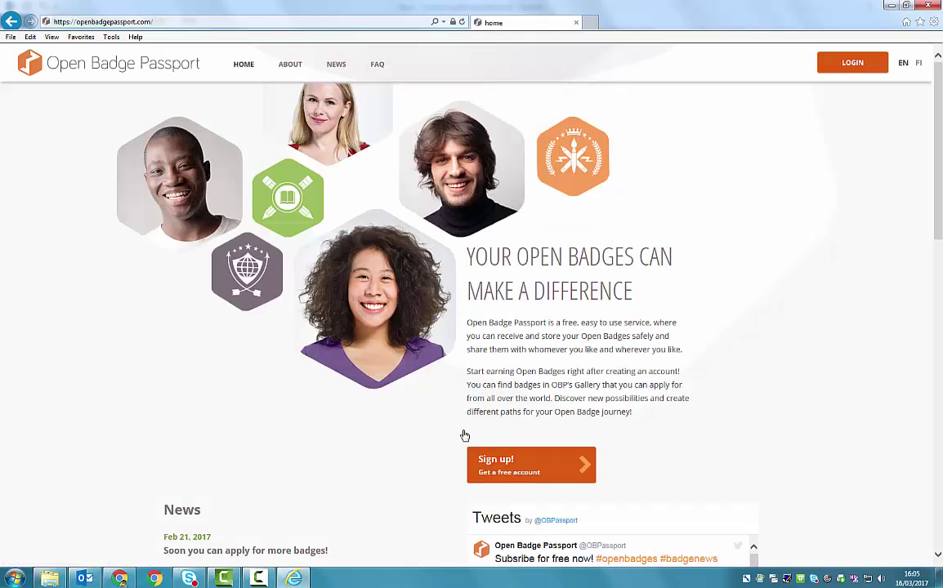
pyautogui.click(510, 472)
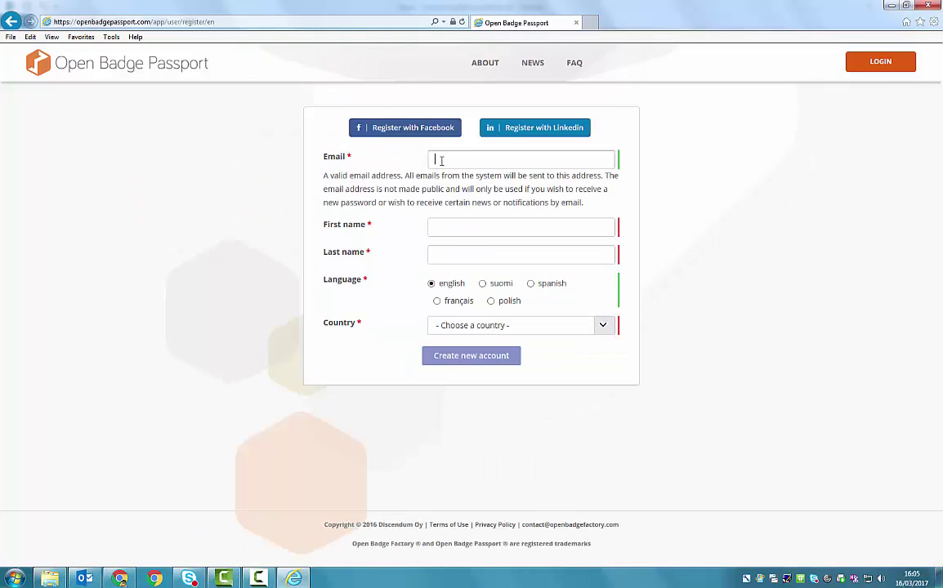
pyautogui.rightClick(442, 163)
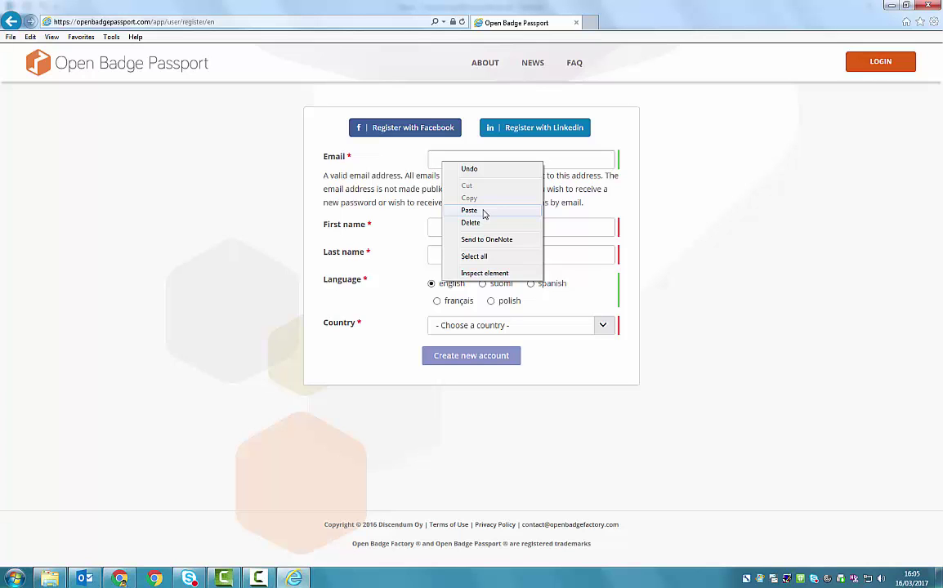
pyautogui.click(483, 213)
# Enter the recipient's first and last name, choose United Kingdom, and create the account
pyautogui.click(471, 225)
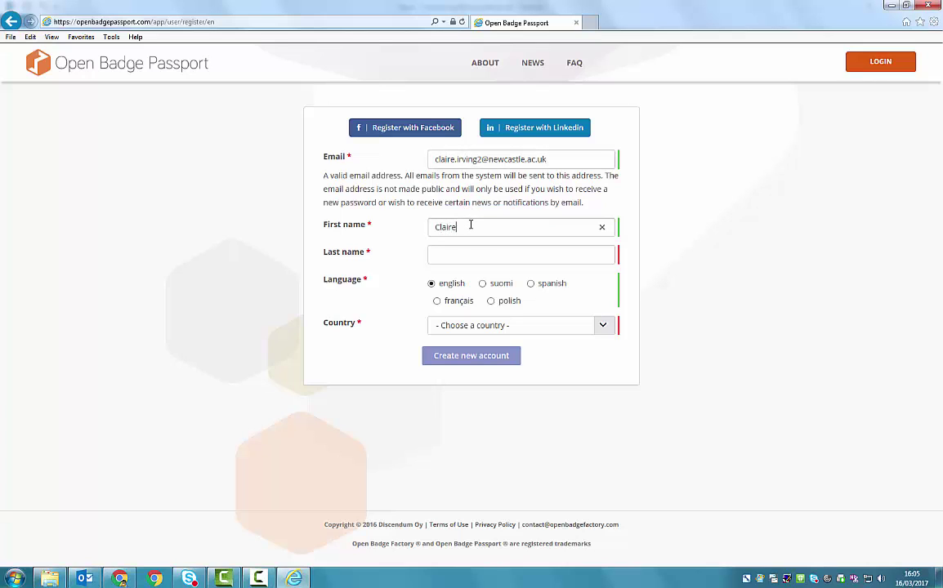
pyautogui.press('Tab')
pyautogui.press('Tab')
pyautogui.press('Tab')
pyautogui.write('united kingdom')
pyautogui.press('Tab')
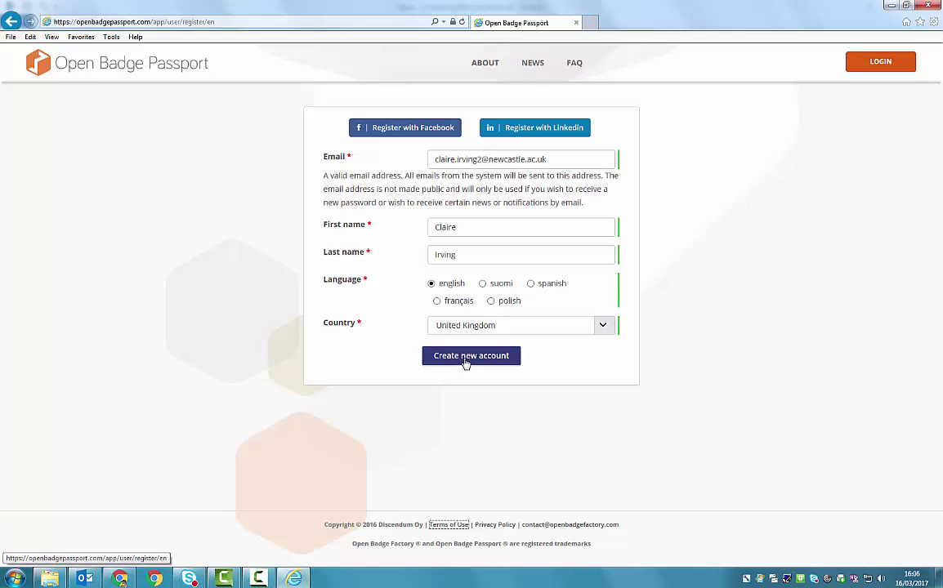
pyautogui.click(466, 360)
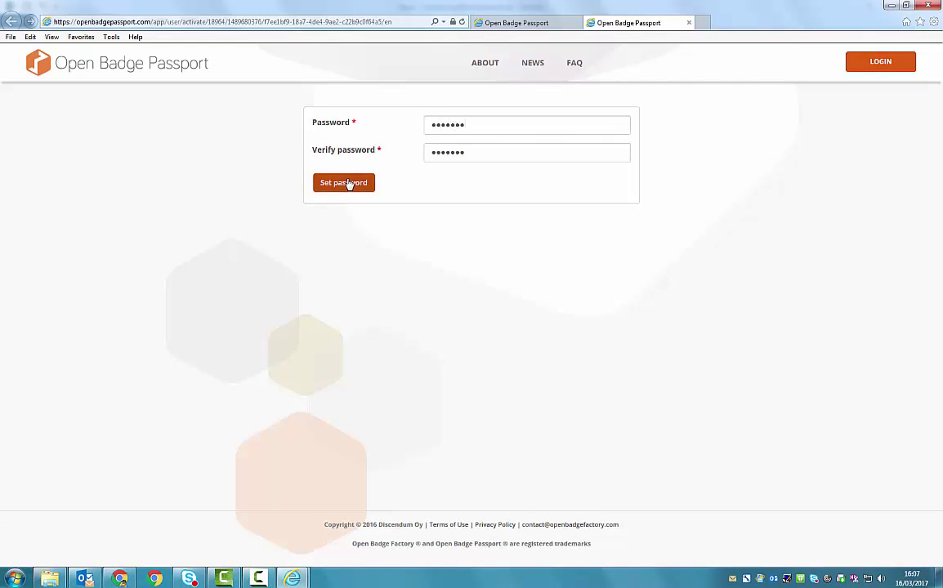
# Save the new account password and go to the login page
pyautogui.click(360, 184)
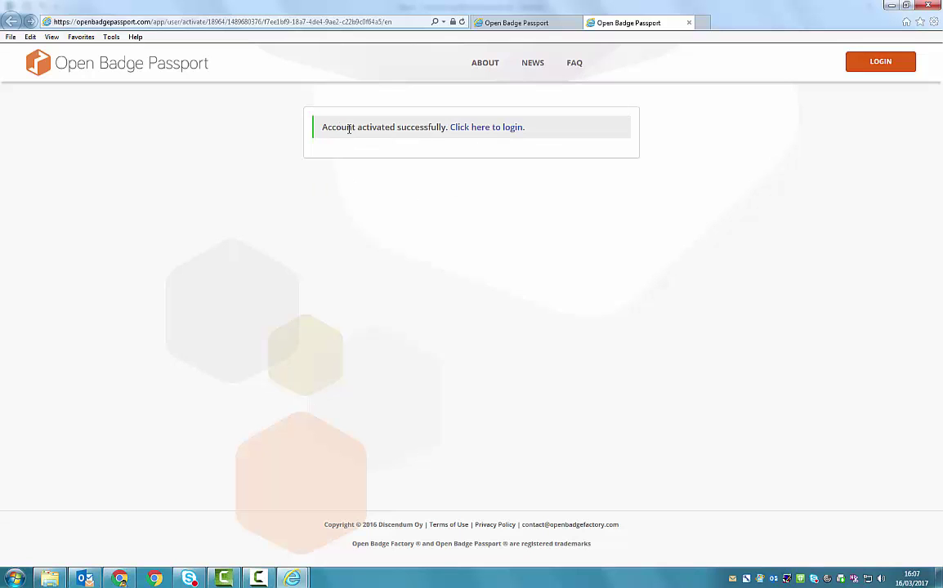
pyautogui.click(471, 130)
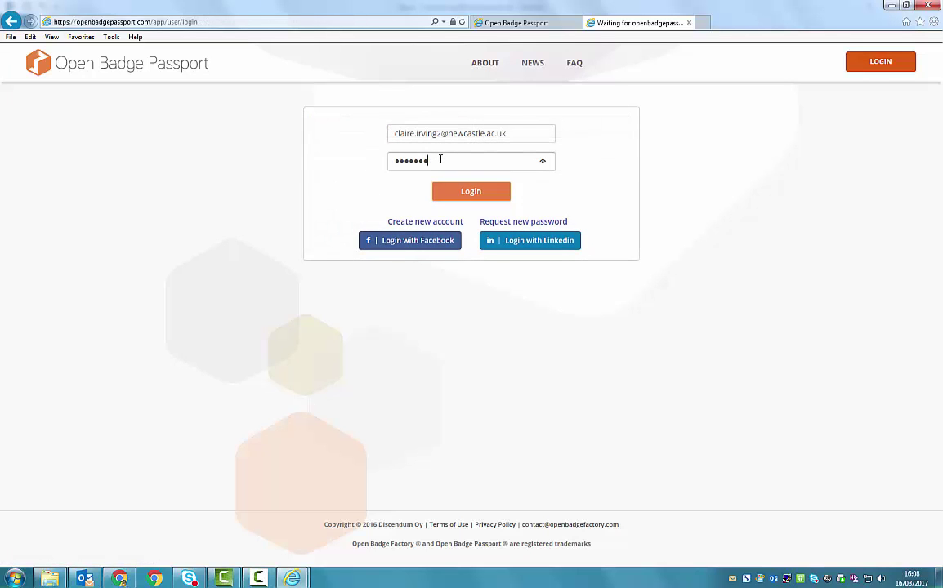
# Log in, accept the Newcastle University ncl+ award [TEST] badge, and view My badges
pyautogui.click(469, 192)
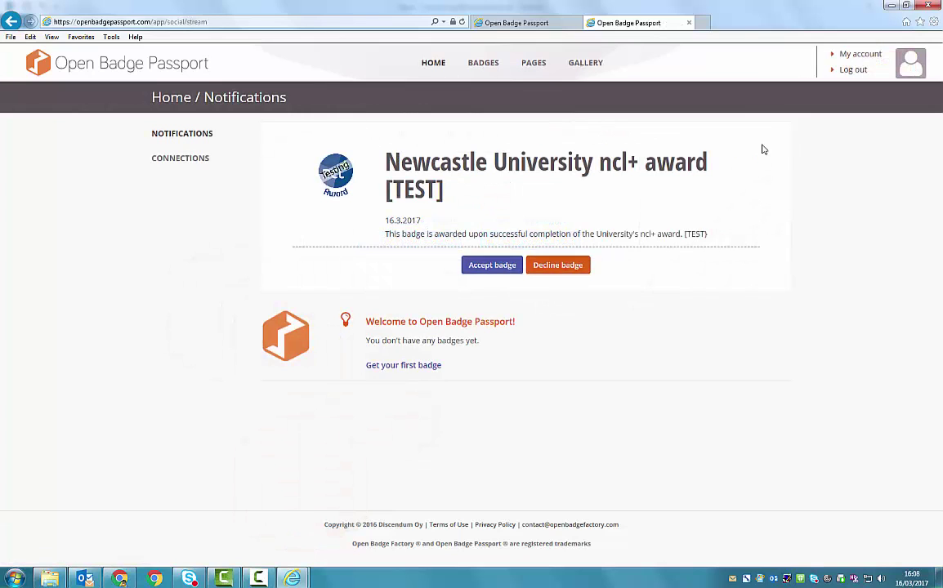
pyautogui.click(492, 266)
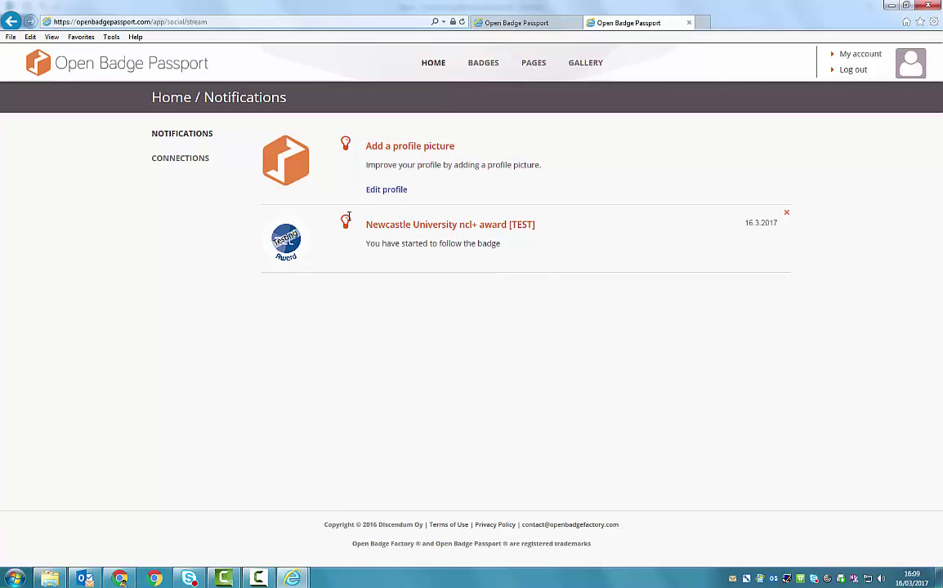
pyautogui.click(483, 72)
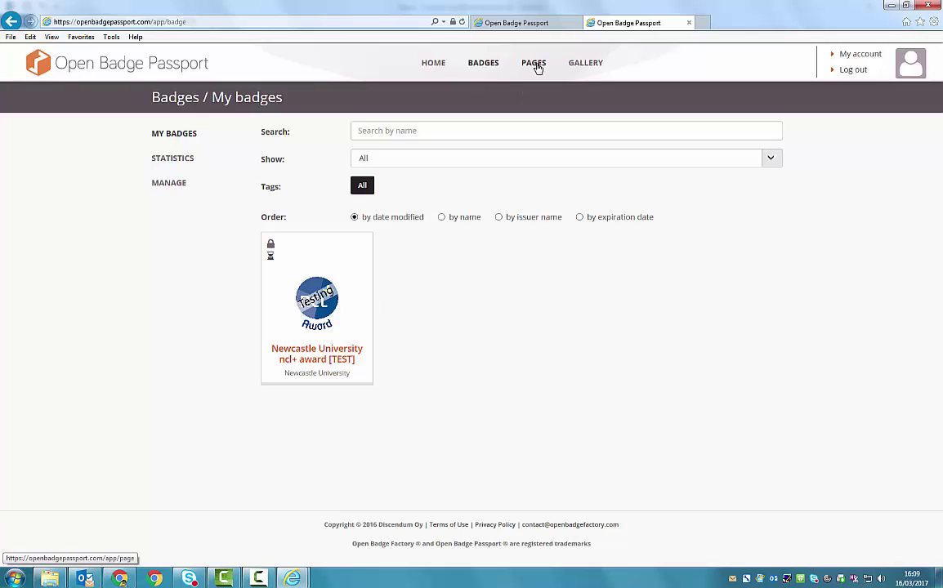
# Create a new page titled 'ncl+ award'
pyautogui.click(535, 66)
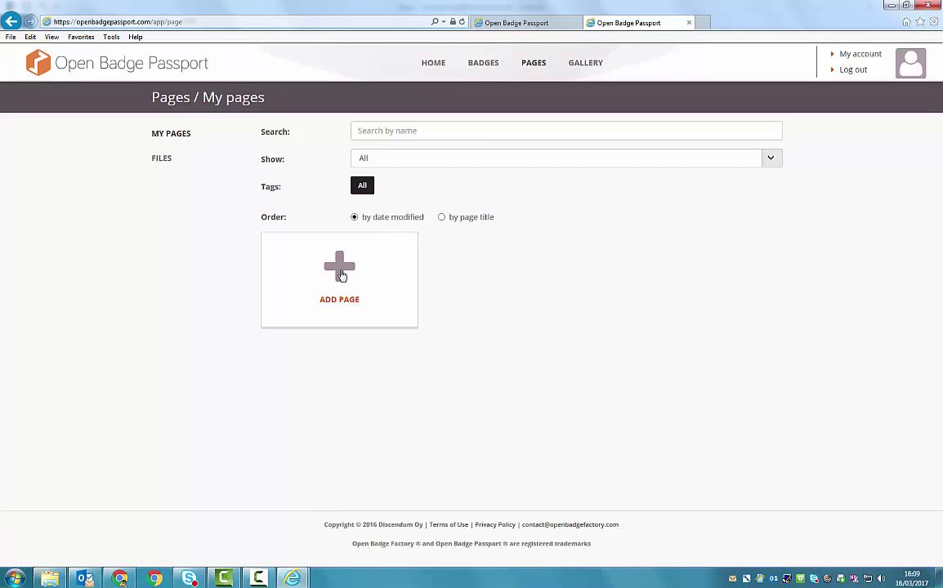
pyautogui.click(341, 276)
pyautogui.click(412, 210)
pyautogui.write('ncl')
pyautogui.press('Down')
pyautogui.press('Return')
# Add a Badge block showing the ncl+ award [TEST] badge in Long format
pyautogui.click(522, 292)
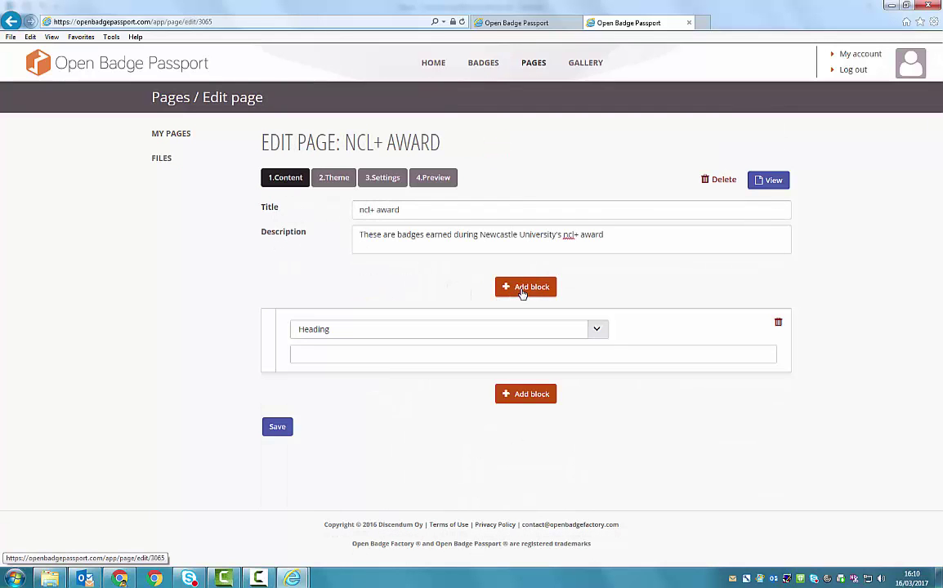
pyautogui.click(596, 331)
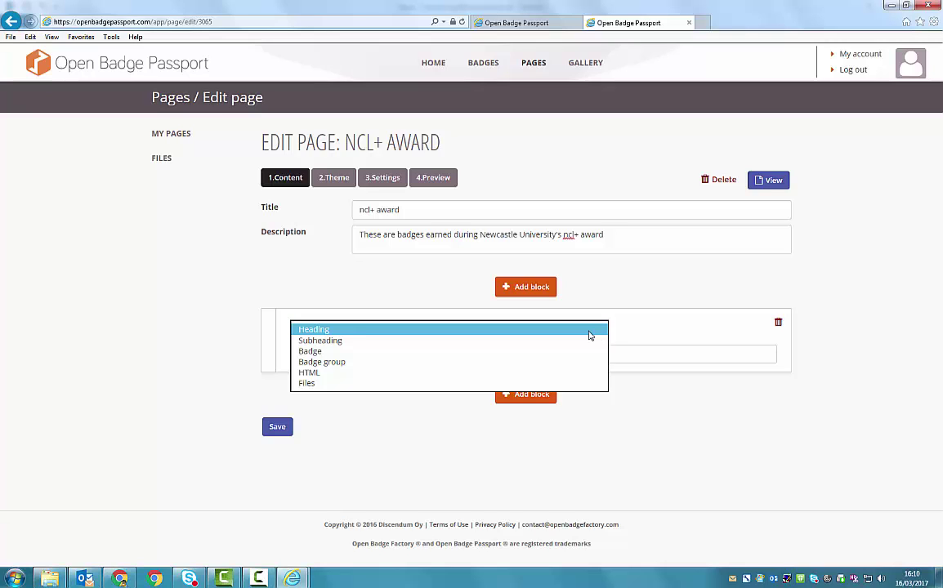
pyautogui.click(545, 350)
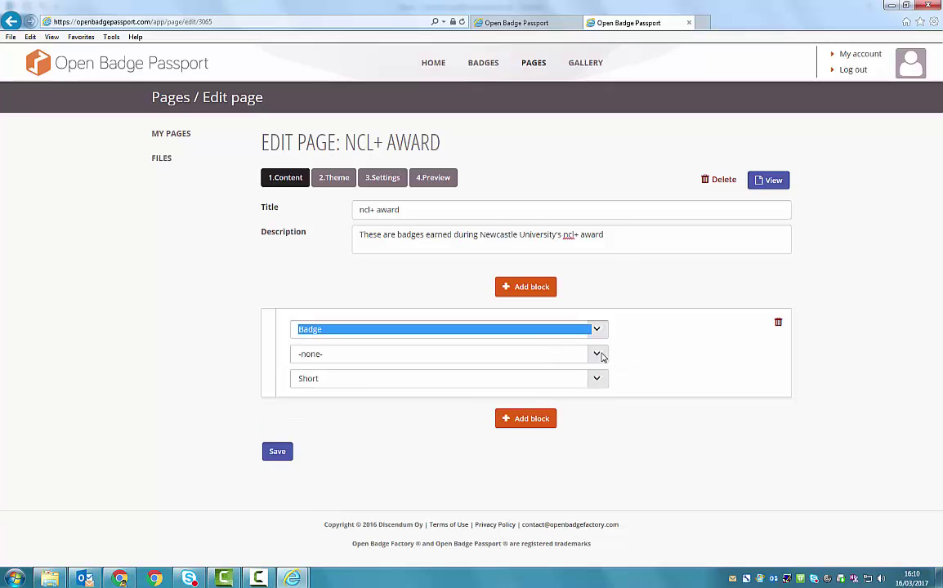
pyautogui.click(599, 355)
pyautogui.click(562, 368)
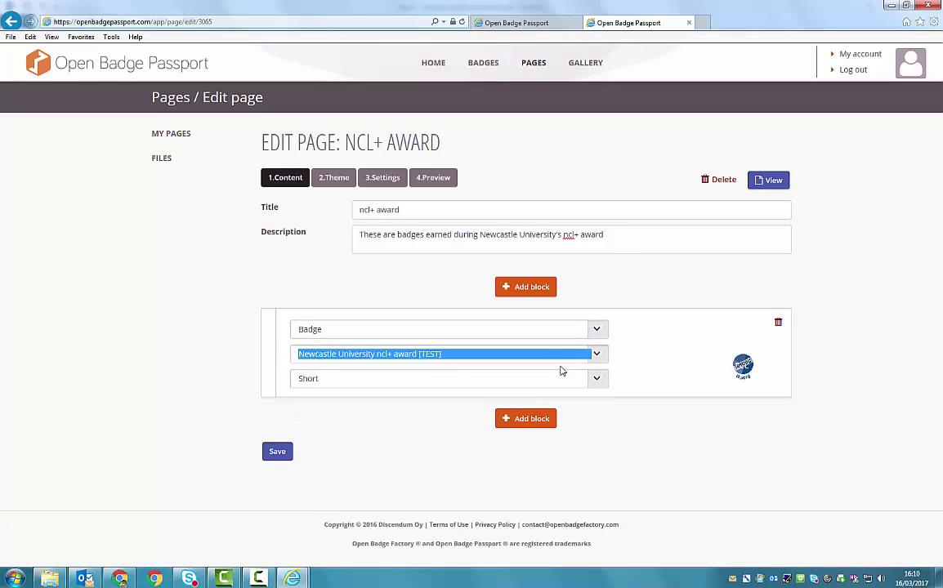
pyautogui.click(603, 383)
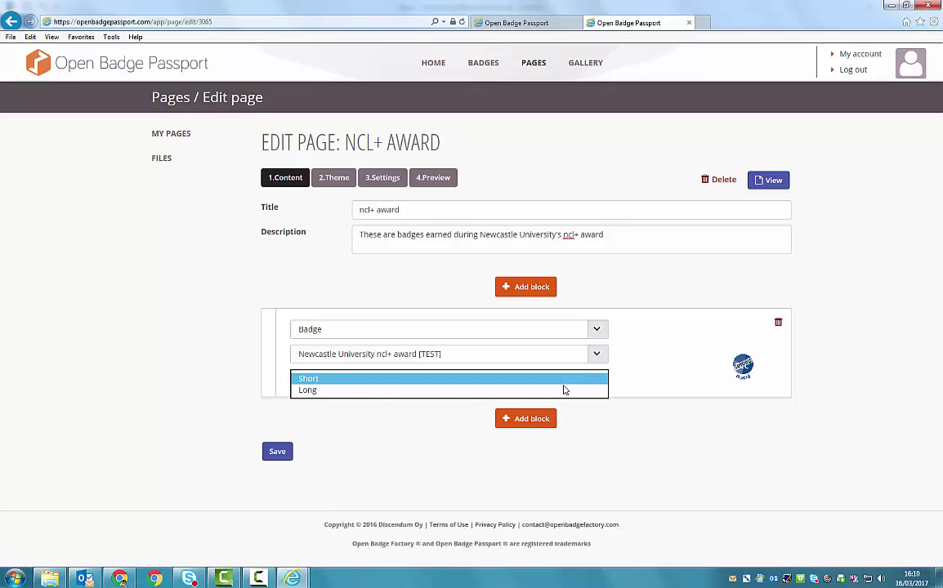
pyautogui.click(564, 390)
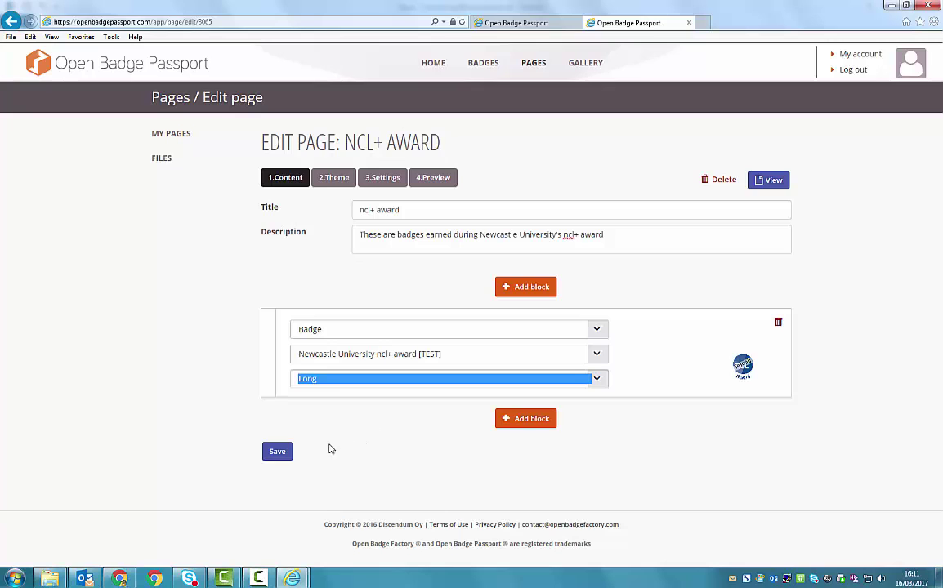
# Save the page content, preview the Handmade and Art themes, and keep the Art theme
pyautogui.click(271, 454)
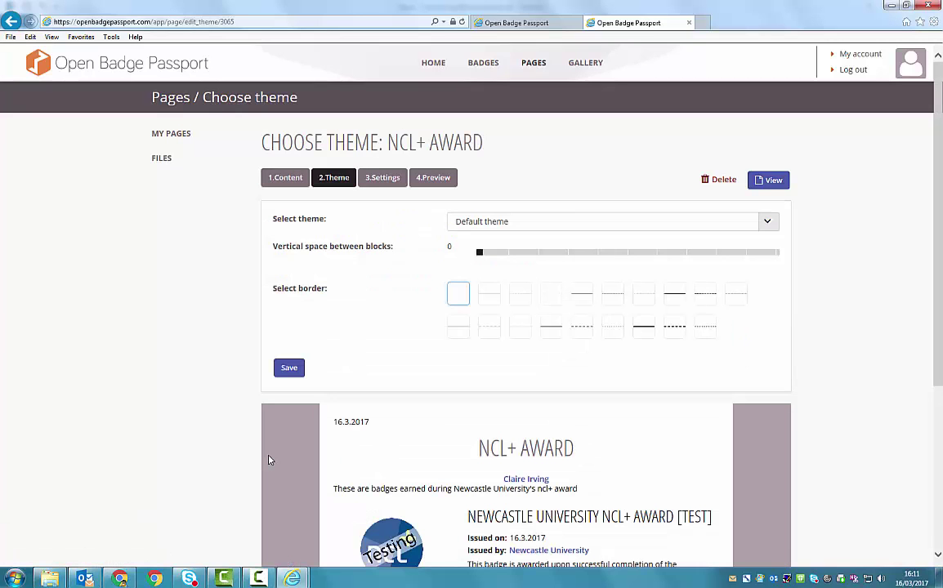
pyautogui.scroll(-1, 225, 329)
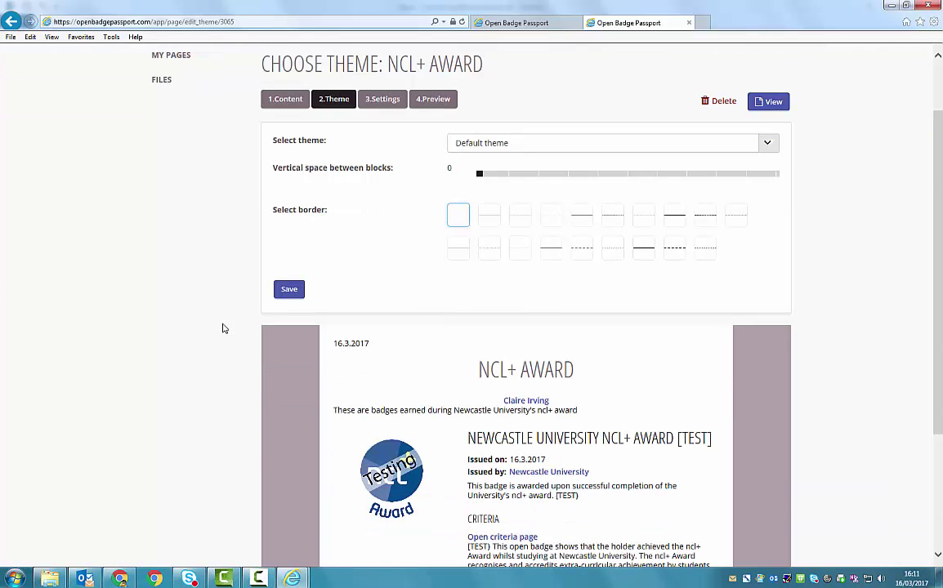
pyautogui.scroll(-1, 225, 329)
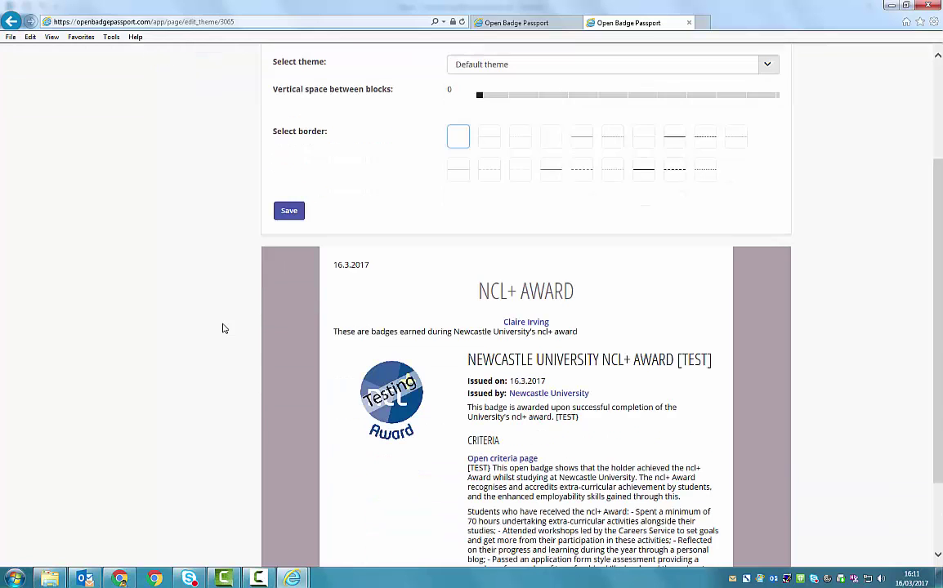
pyautogui.click(768, 67)
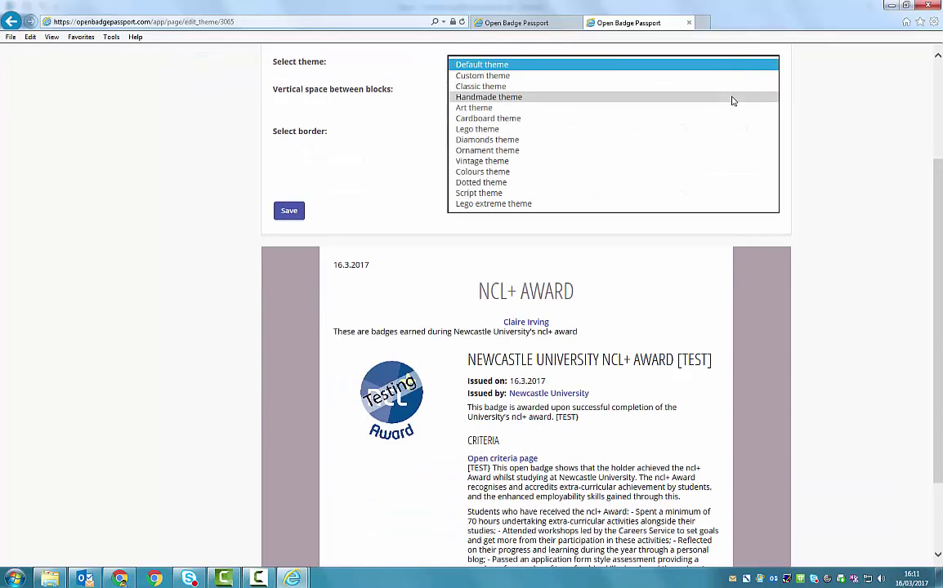
pyautogui.click(732, 97)
pyautogui.click(768, 65)
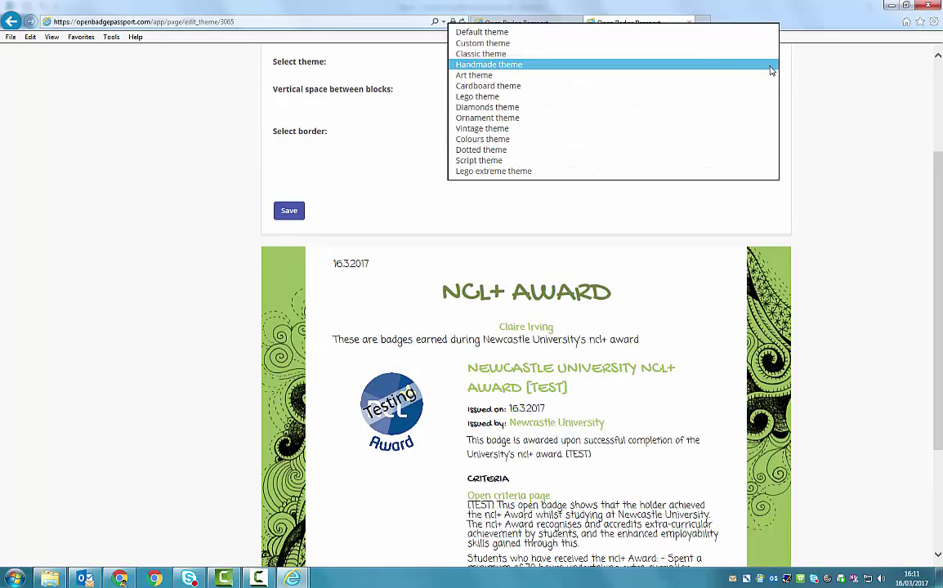
pyautogui.click(756, 84)
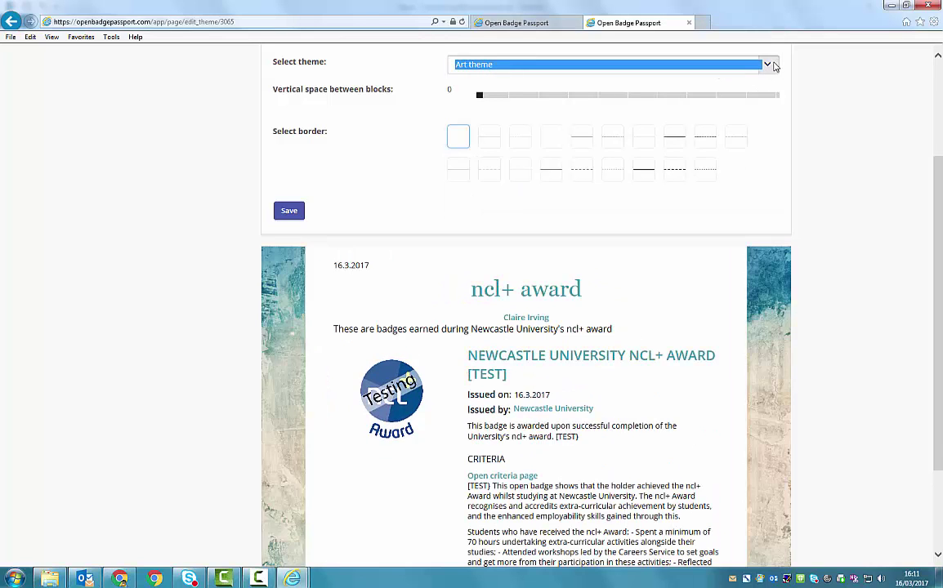
pyautogui.click(699, 62)
pyautogui.click(744, 93)
pyautogui.click(289, 210)
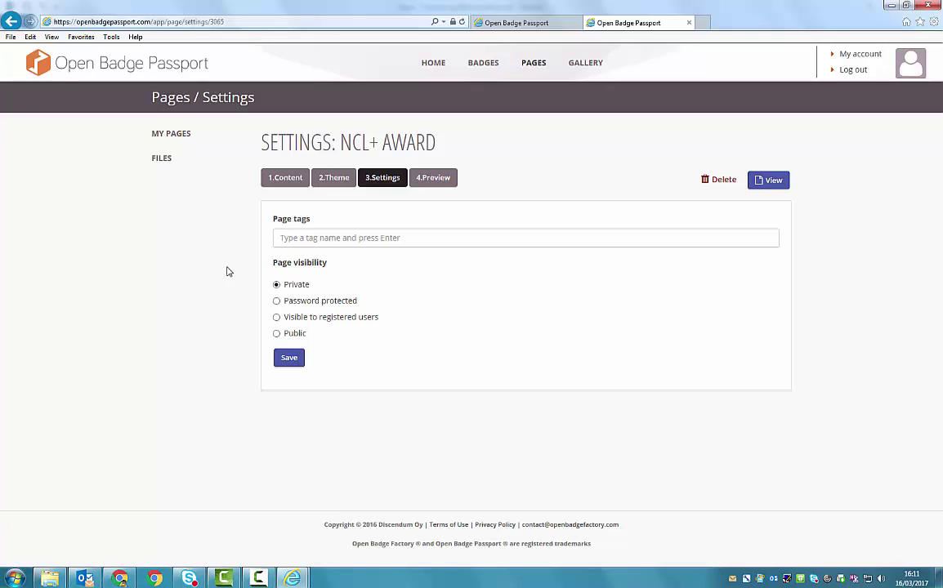
# Make the ncl+ award page Public and copy its public web address
pyautogui.click(276, 334)
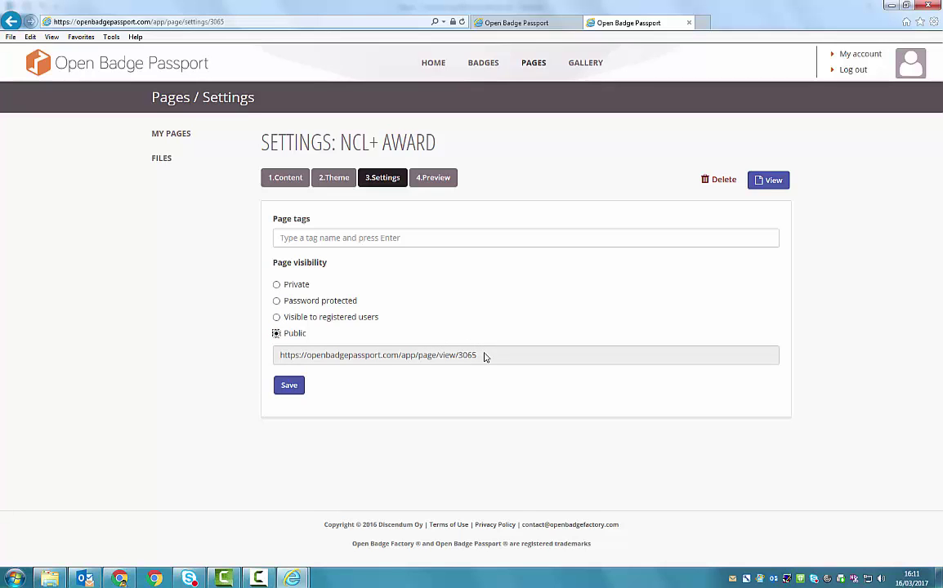
pyautogui.moveTo(483, 357); pyautogui.dragTo(285, 357)
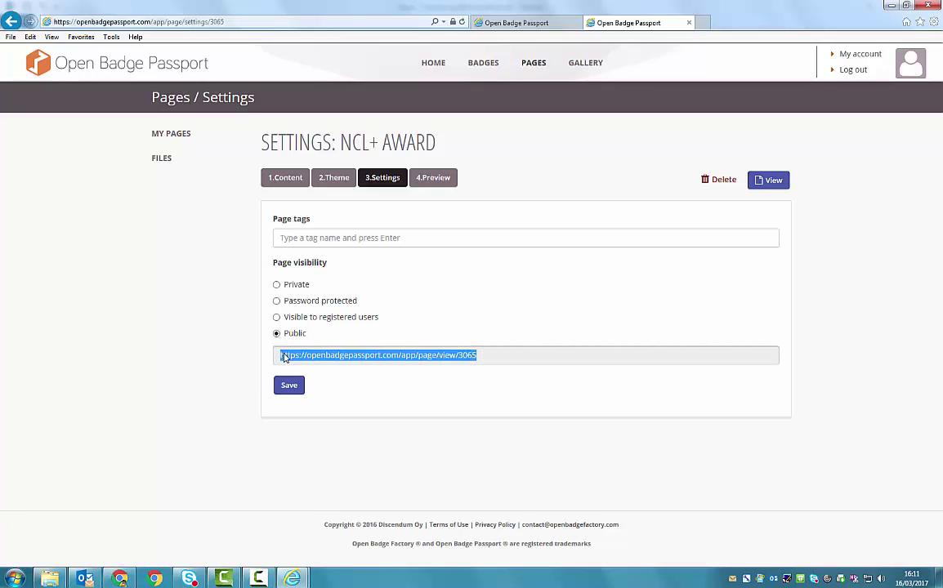
pyautogui.rightClick(324, 361)
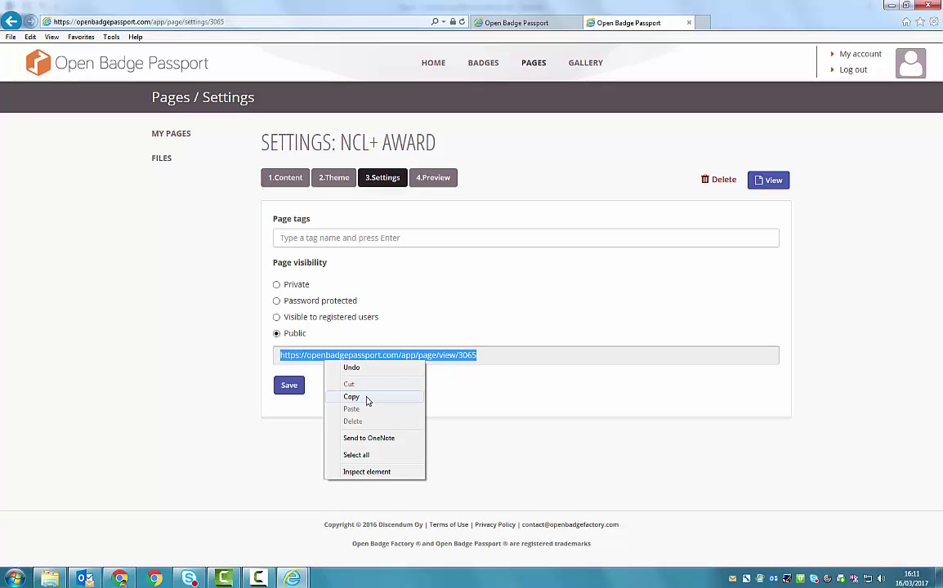
pyautogui.click(367, 397)
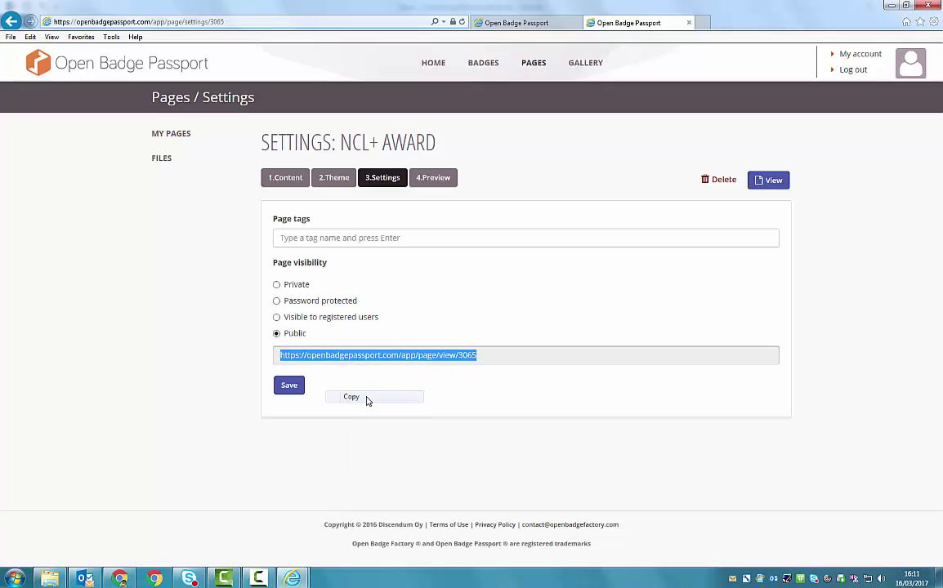
# Save the settings and look over the page preview
pyautogui.click(290, 387)
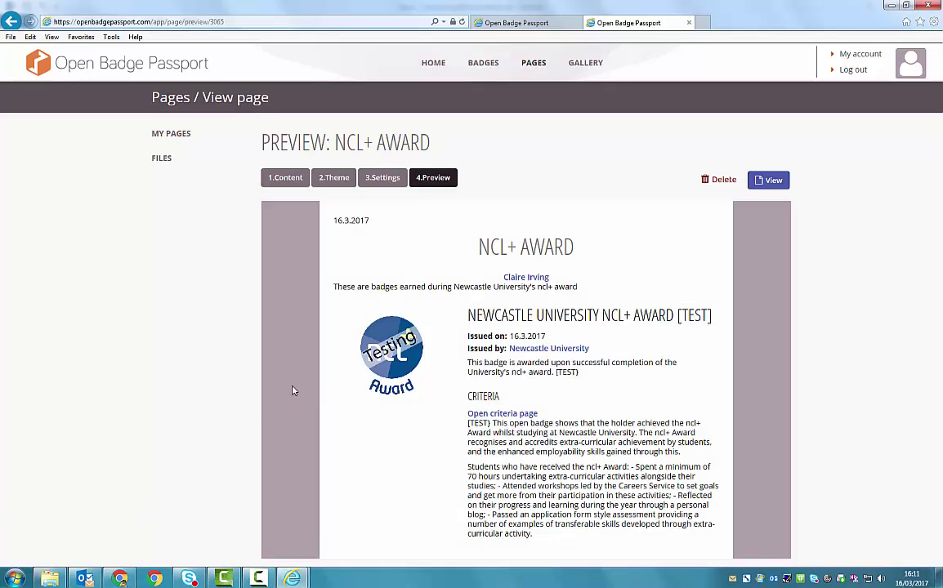
pyautogui.scroll(-2, 510, 272)
pyautogui.scroll(2, 511, 272)
pyautogui.scroll(-2, 511, 272)
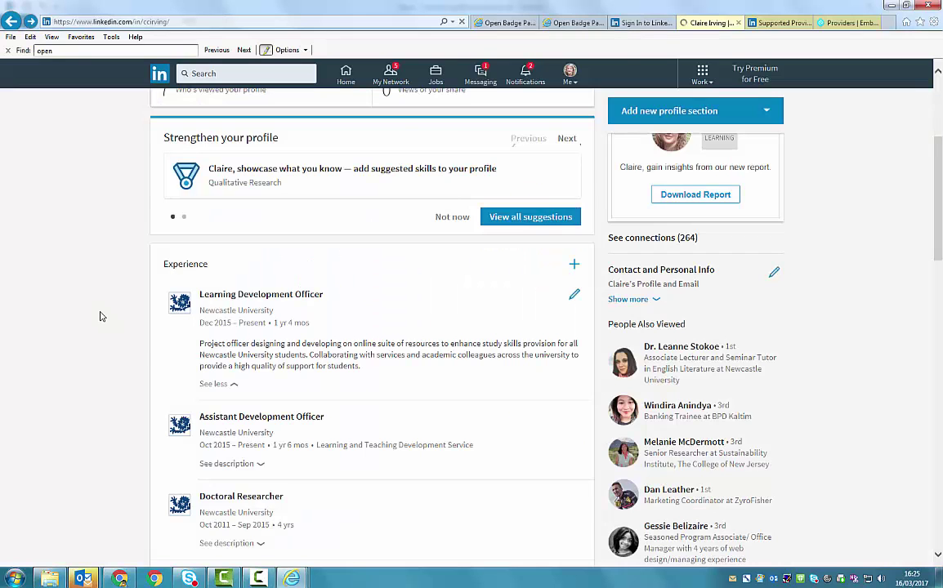
# Edit the Learning Development Officer entry in the profile's Experience section
pyautogui.scroll(3, 101, 317)
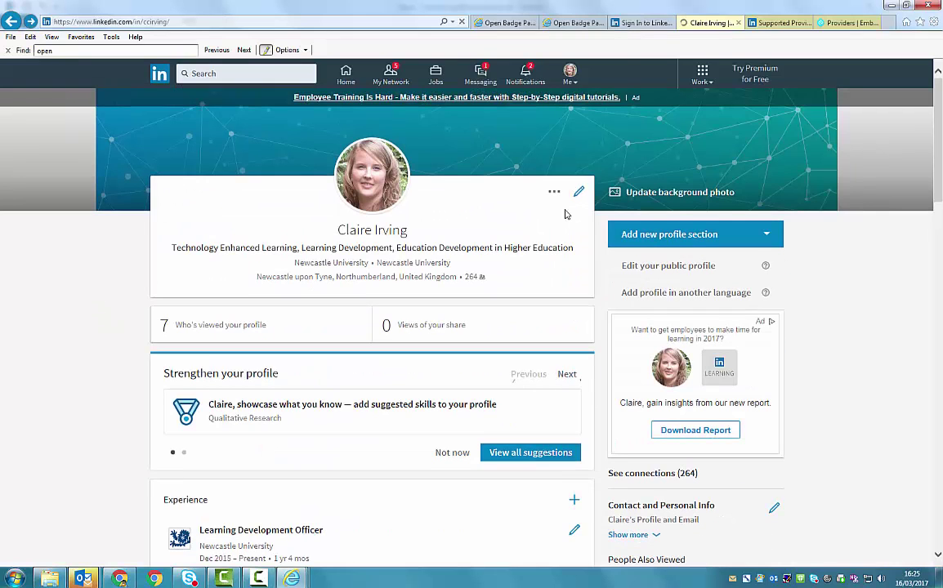
pyautogui.scroll(-3, 842, 155)
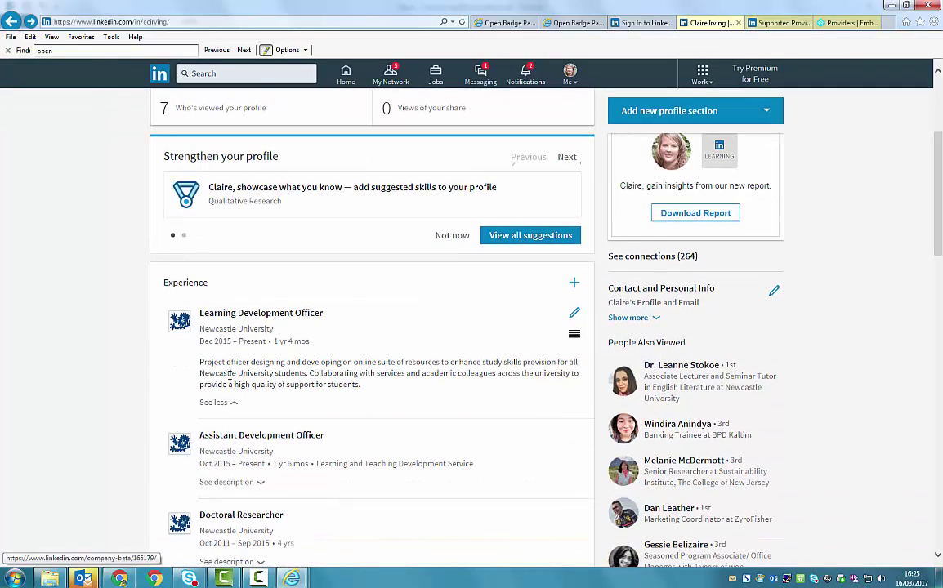
pyautogui.click(574, 316)
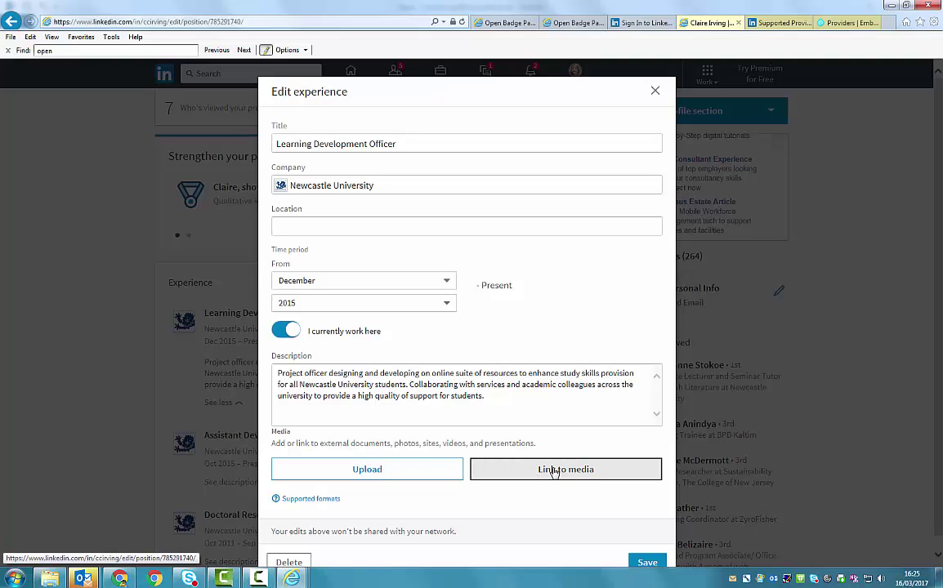
# Link the copied ncl+ award page address as media and apply its title and description
pyautogui.click(554, 471)
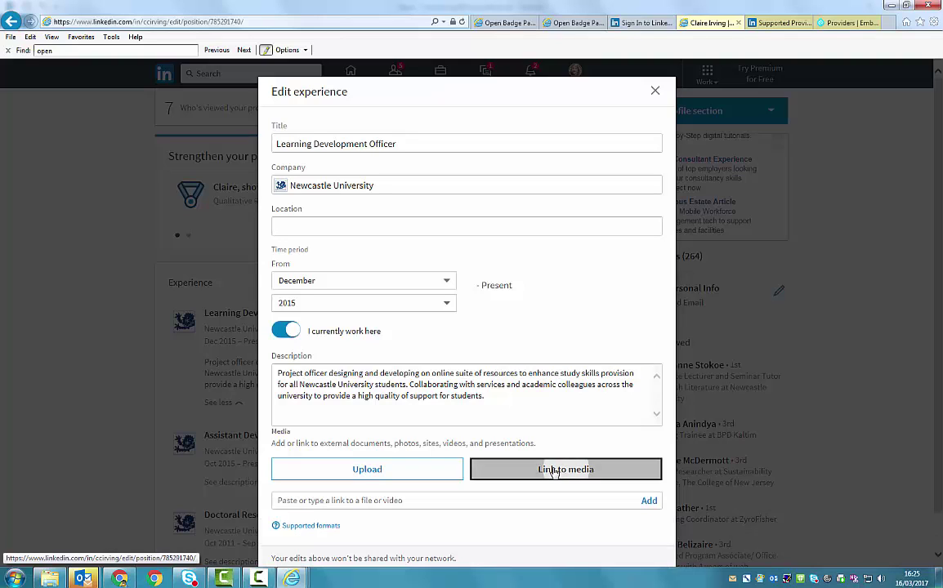
pyautogui.click(463, 500)
pyautogui.rightClick(459, 500)
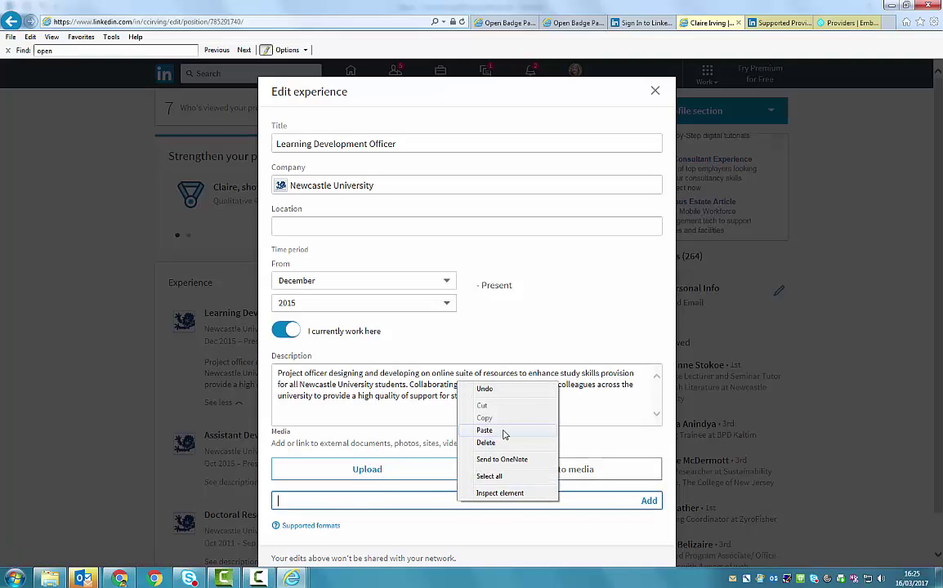
pyautogui.click(502, 433)
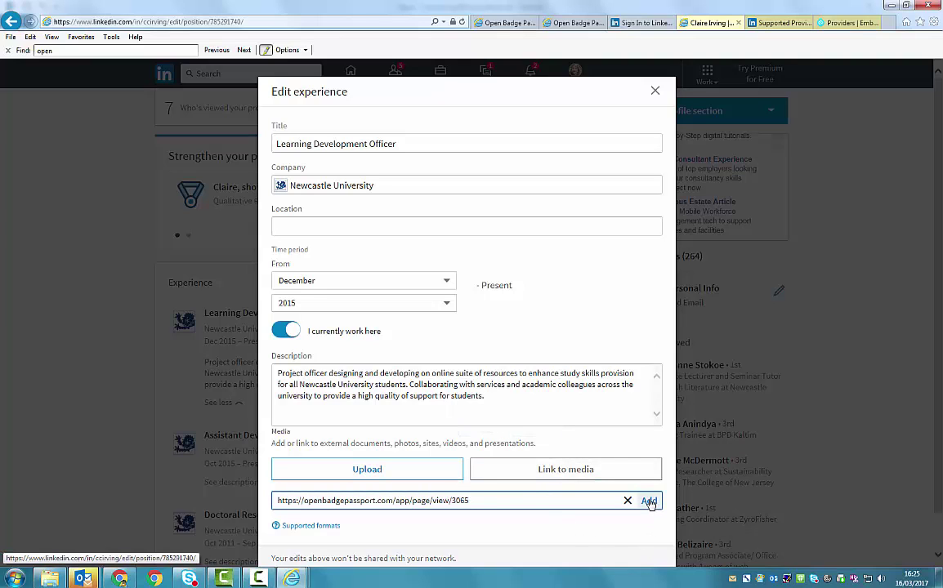
pyautogui.click(649, 501)
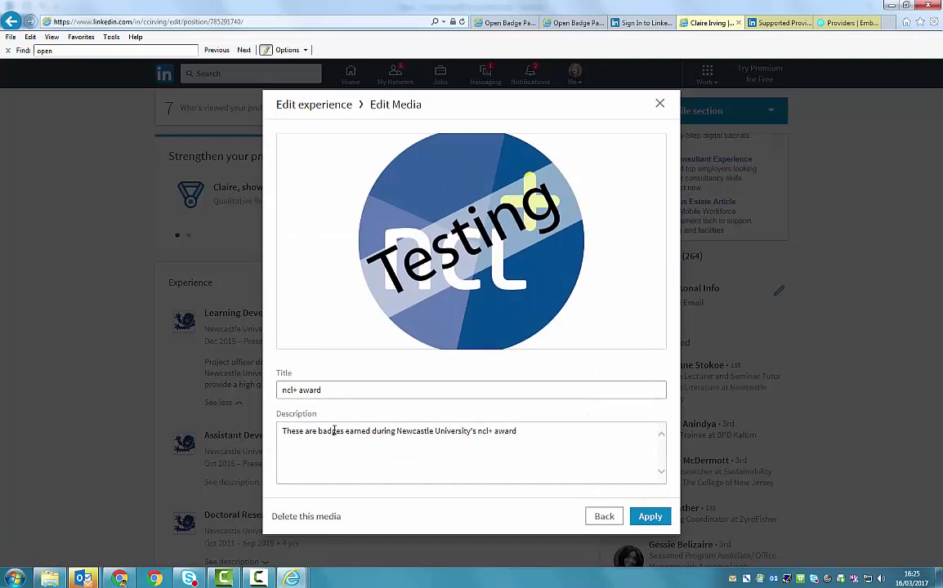
pyautogui.click(523, 430)
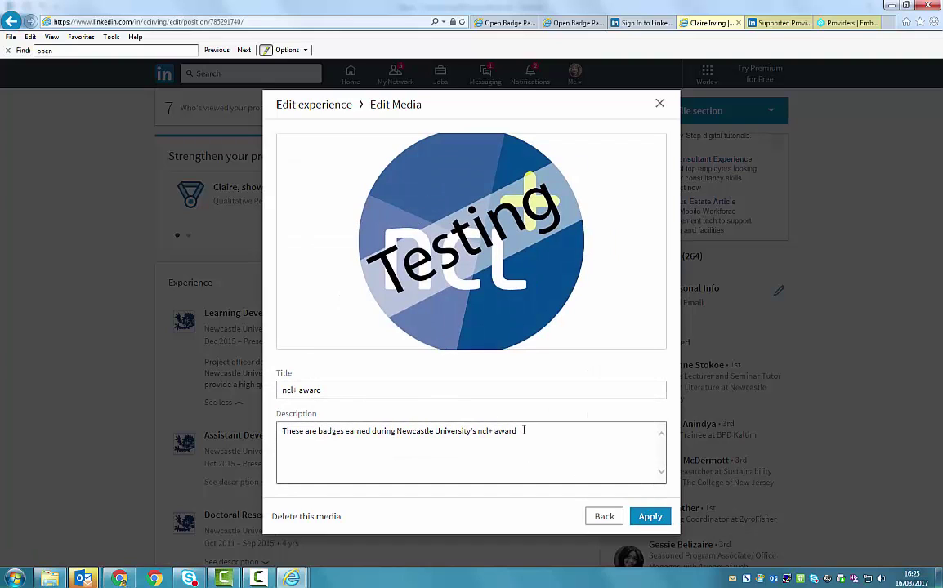
pyautogui.click(650, 518)
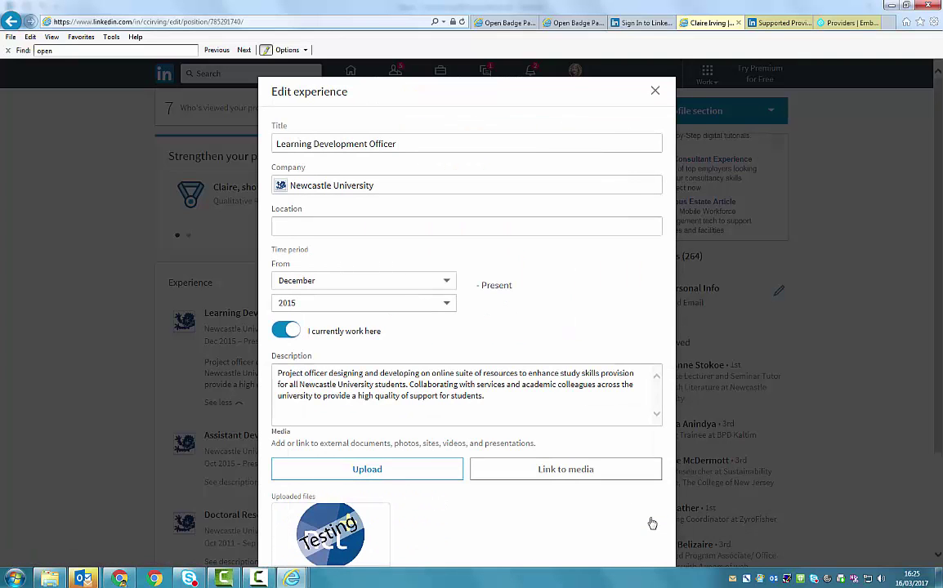
# Save the Learning Development Officer entry and check that Media shows the ncl+ award badge
pyautogui.scroll(-3, 446, 429)
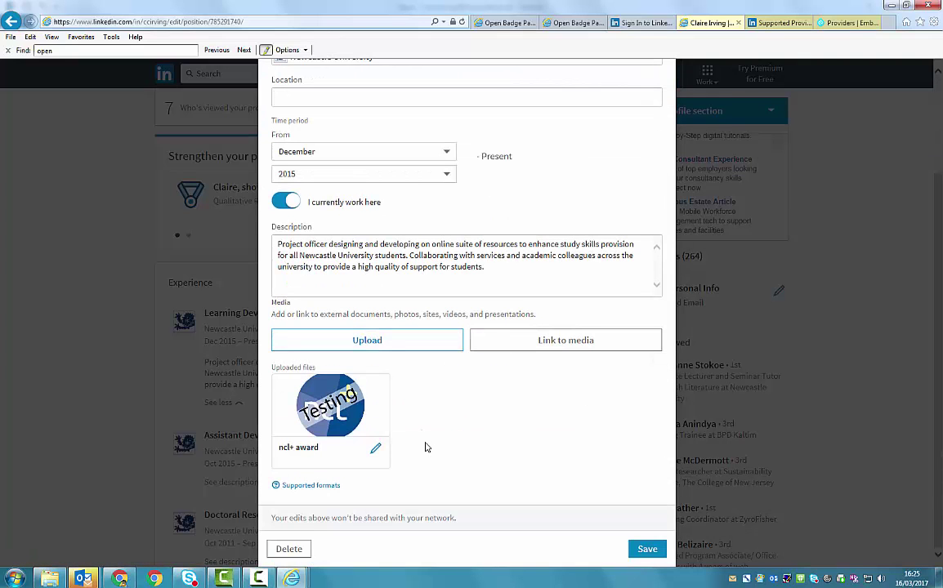
pyautogui.click(646, 550)
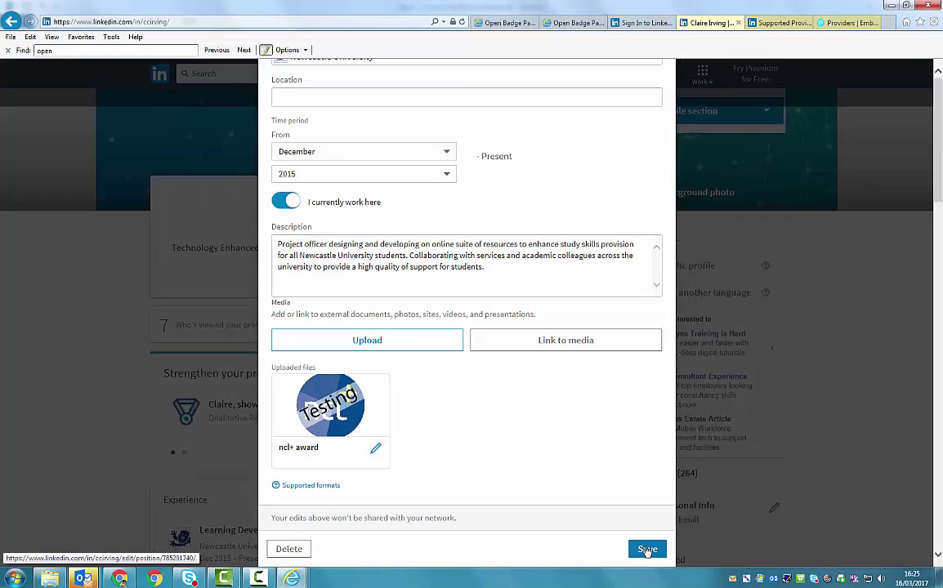
pyautogui.scroll(-3, 80, 308)
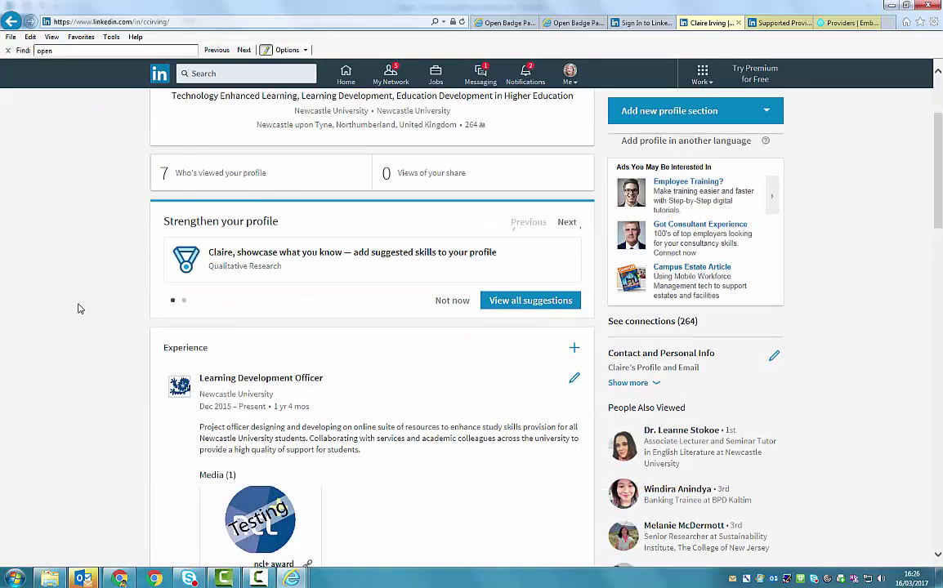